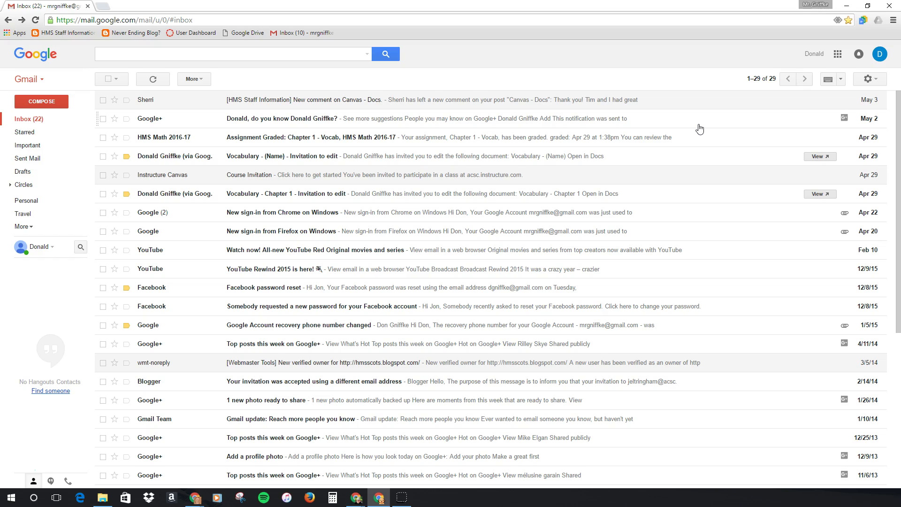
Enable the Multiple Inboxes lab in the Gmail settings and save the changes.
left_click(867, 79)
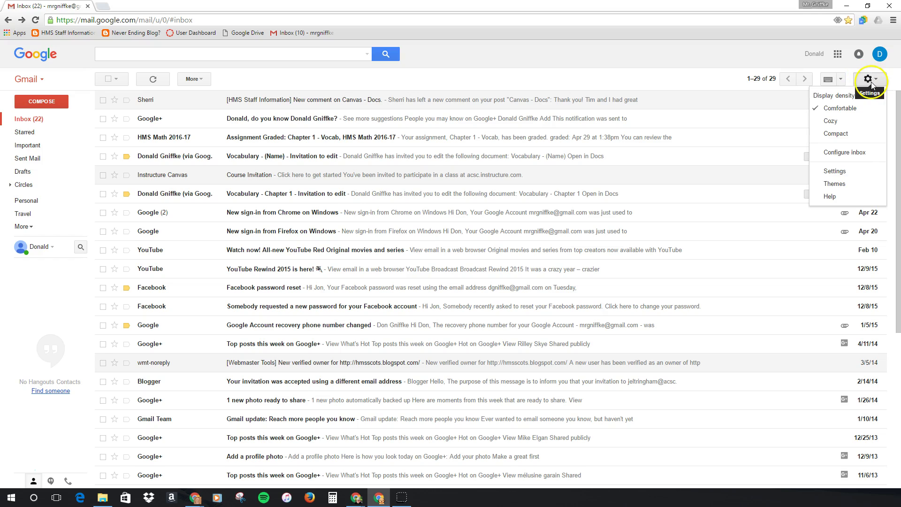
left_click(838, 172)
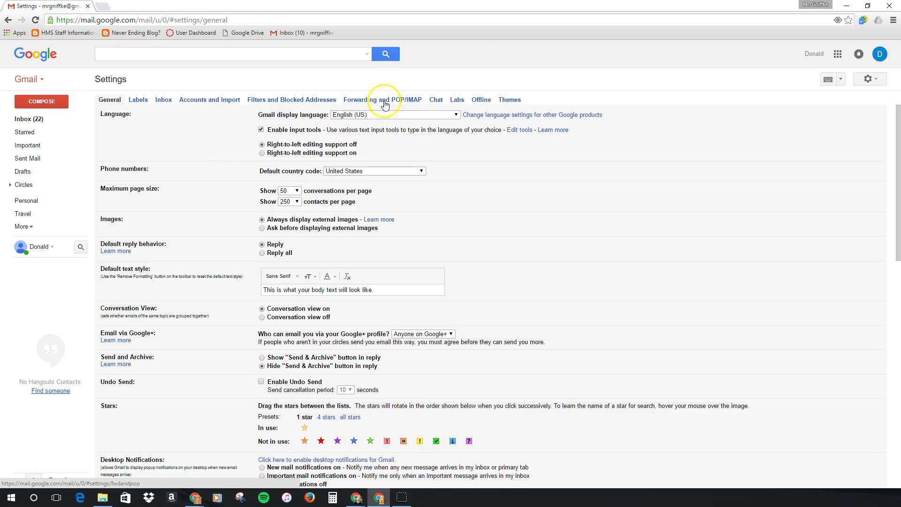
left_click(456, 100)
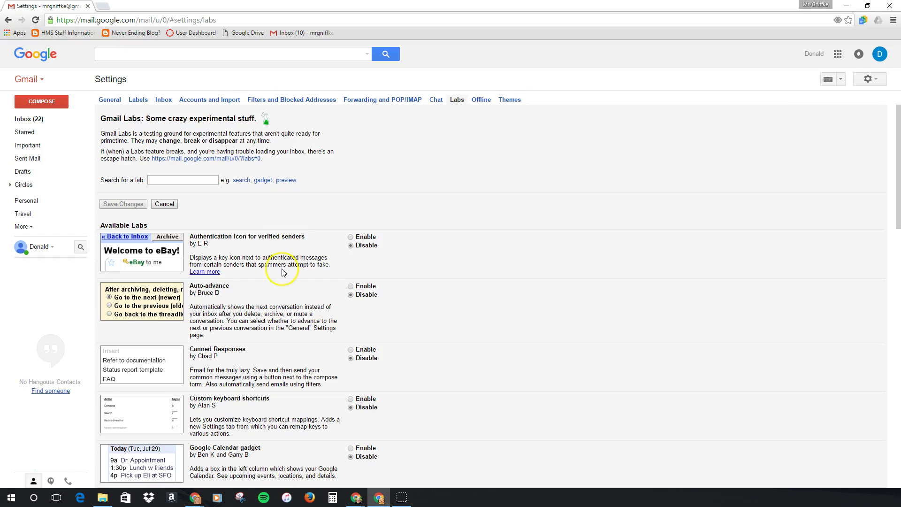
scroll(272, 305, "down", 5)
scroll(270, 313, "down", 3)
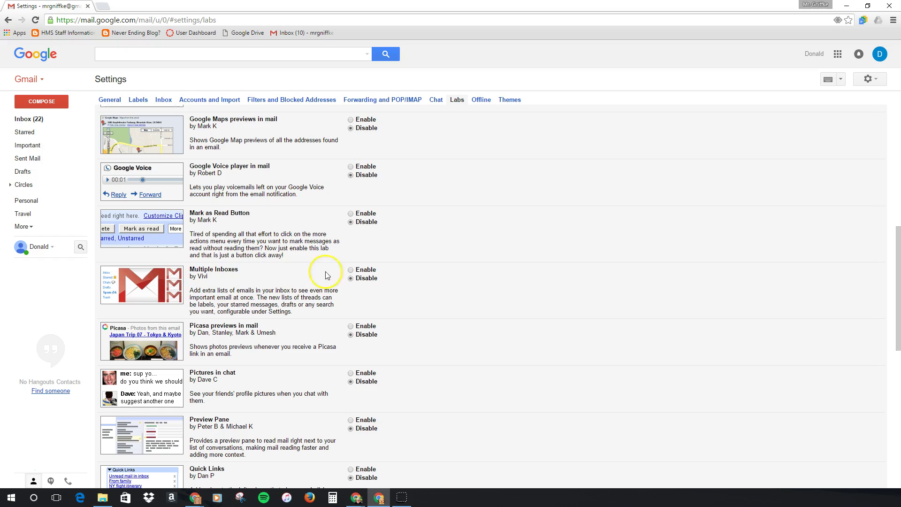
left_click(350, 270)
scroll(174, 259, "down", 8)
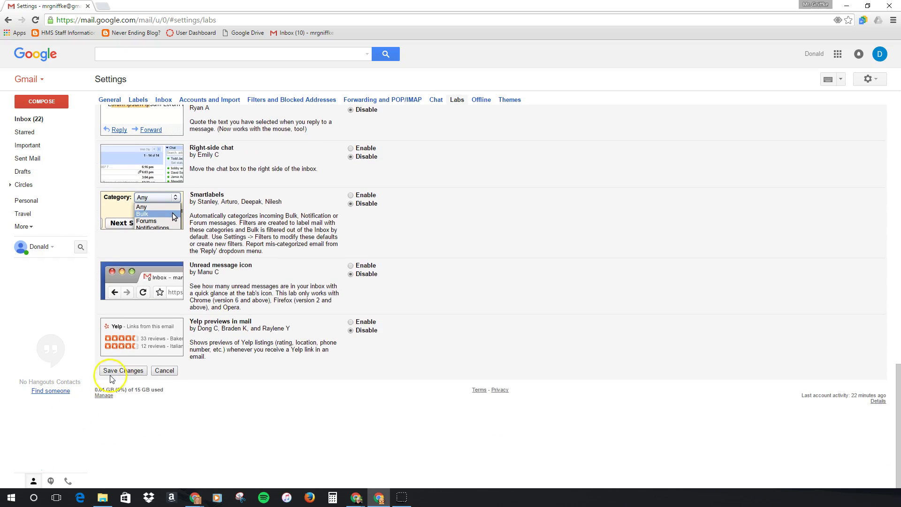
left_click(116, 371)
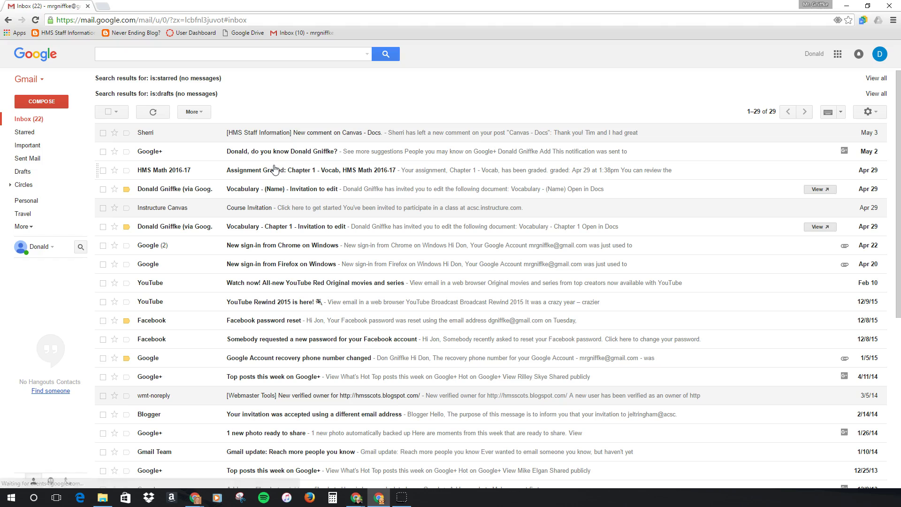
Set the extra panels' positioning to the right side of the inbox in the Multiple inboxes settings and save.
left_click(330, 147)
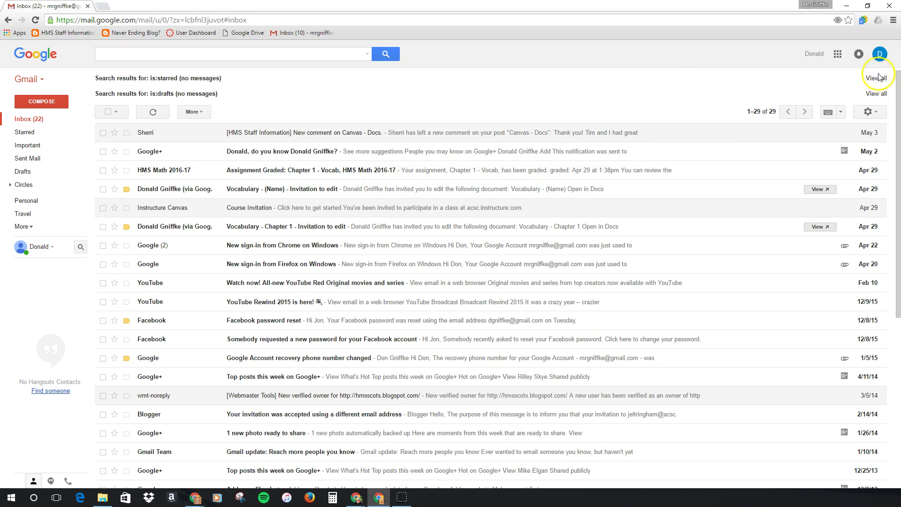
left_click(865, 112)
left_click(840, 207)
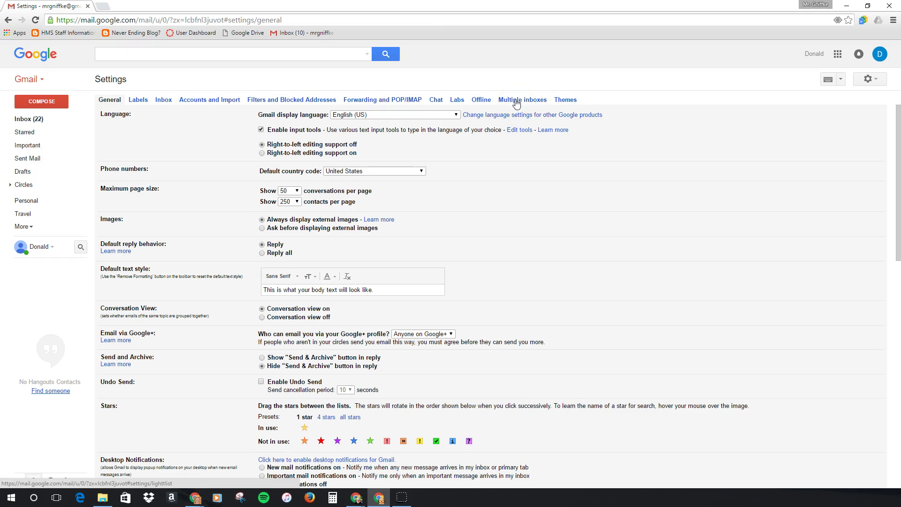
left_click(517, 103)
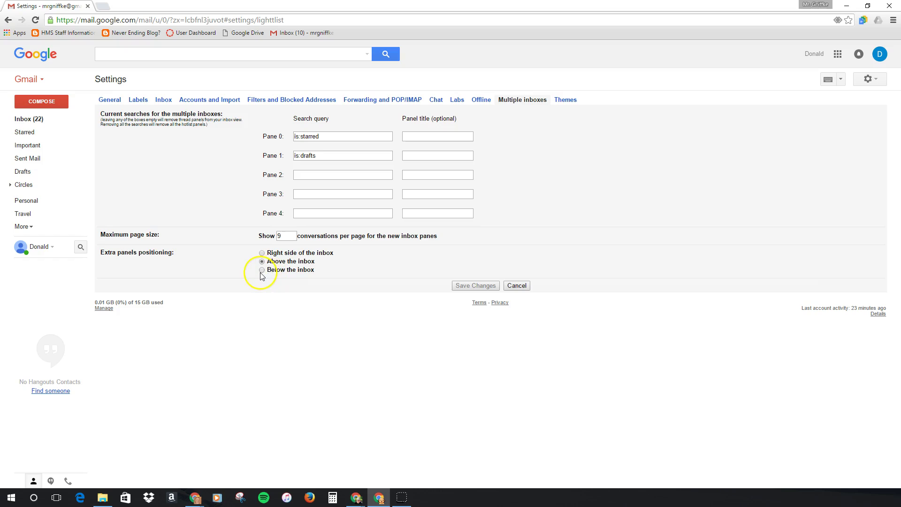
left_click(262, 253)
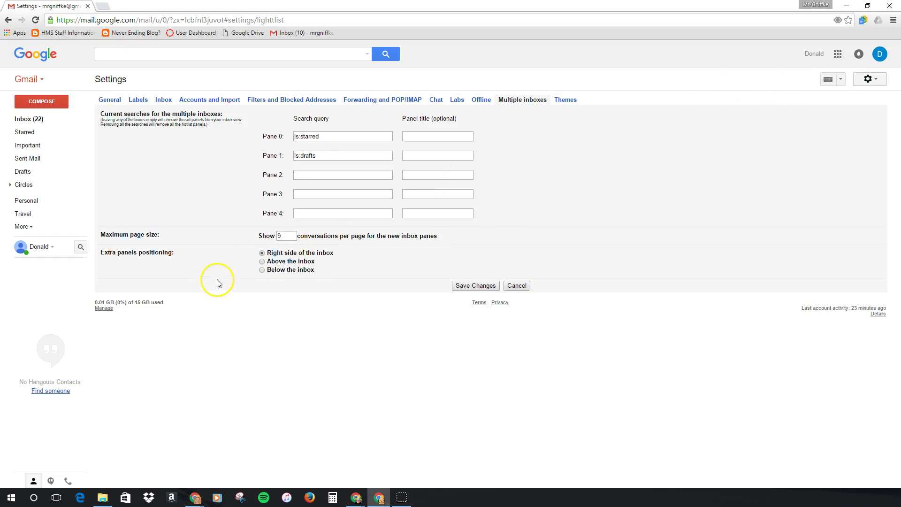
left_click(480, 286)
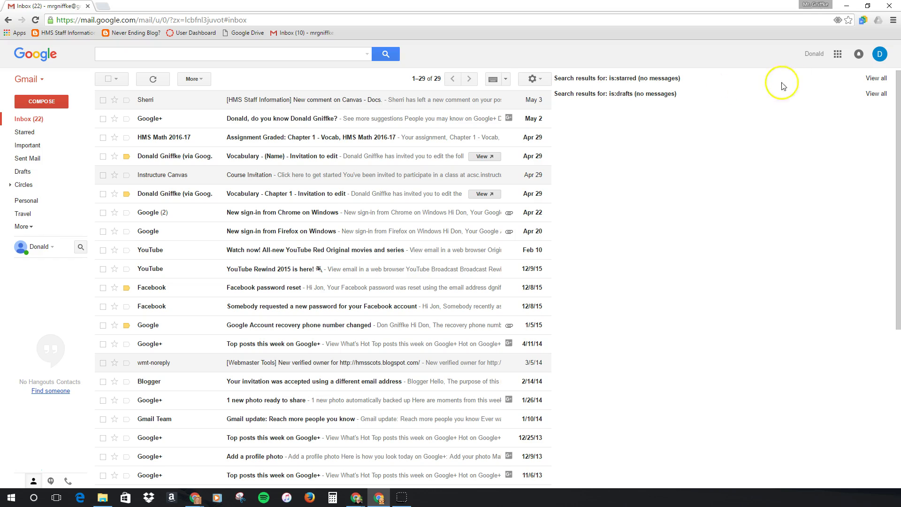
Reopen the Multiple inboxes settings and change Pane 1's search query to "is:To Do".
left_click(533, 81)
left_click(500, 171)
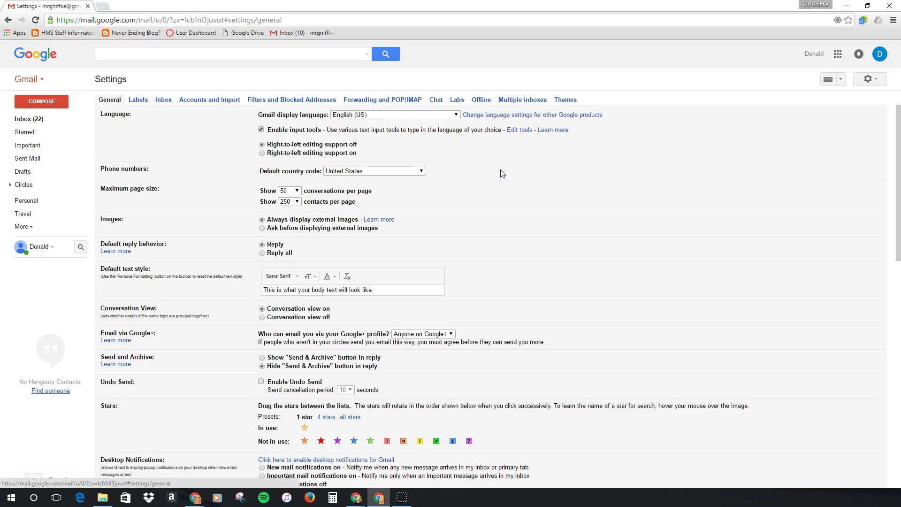
left_click(510, 100)
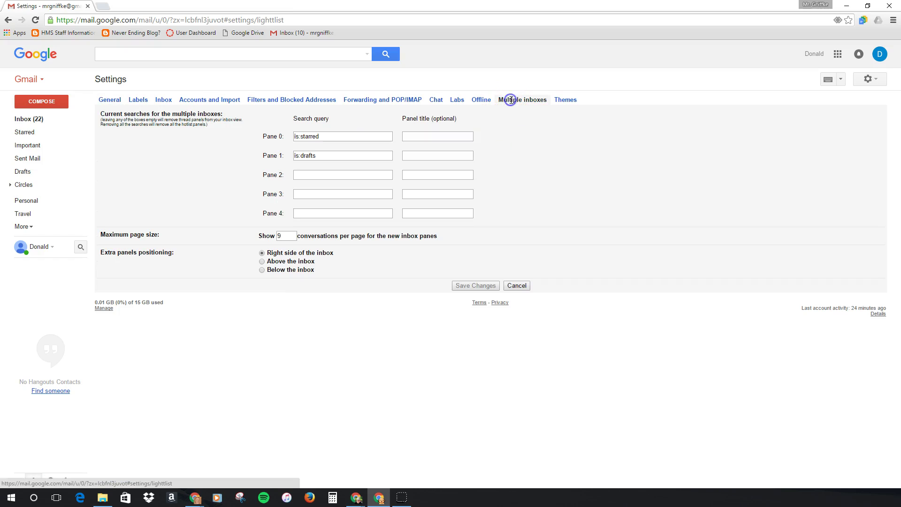
left_click(356, 136)
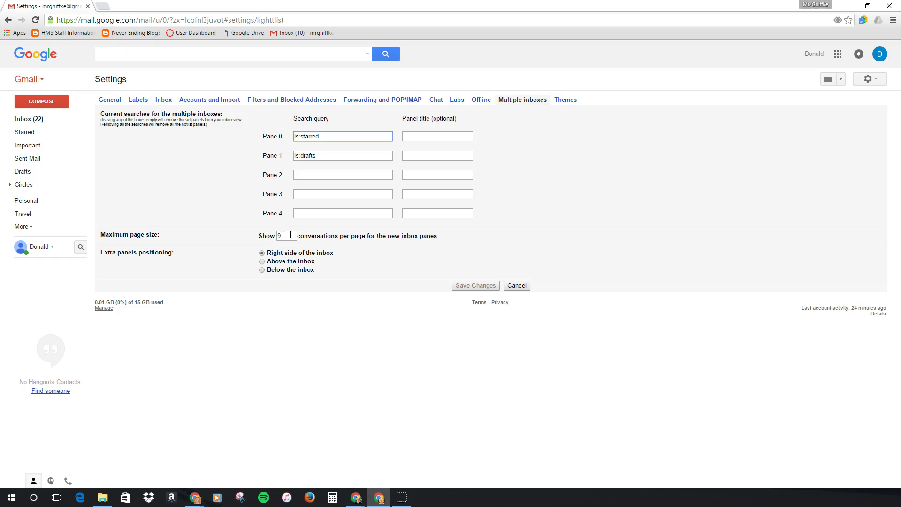
left_click(333, 137)
left_click(343, 155)
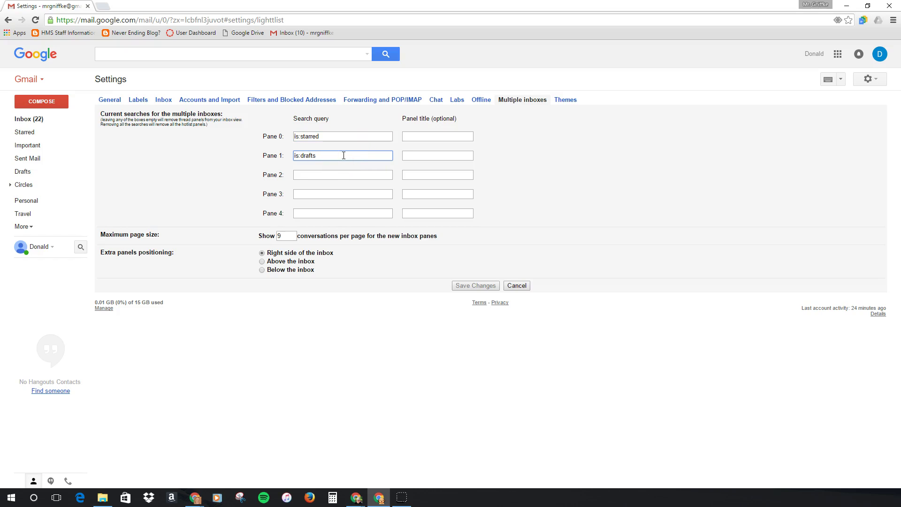
key("BackSpace")
key("BackSpace")
key("BackSpace")
key("BackSpace")
key("BackSpace")
type("To D")
Set Pane 2's search query to "Is:Important".
left_click(342, 174)
type("Is")
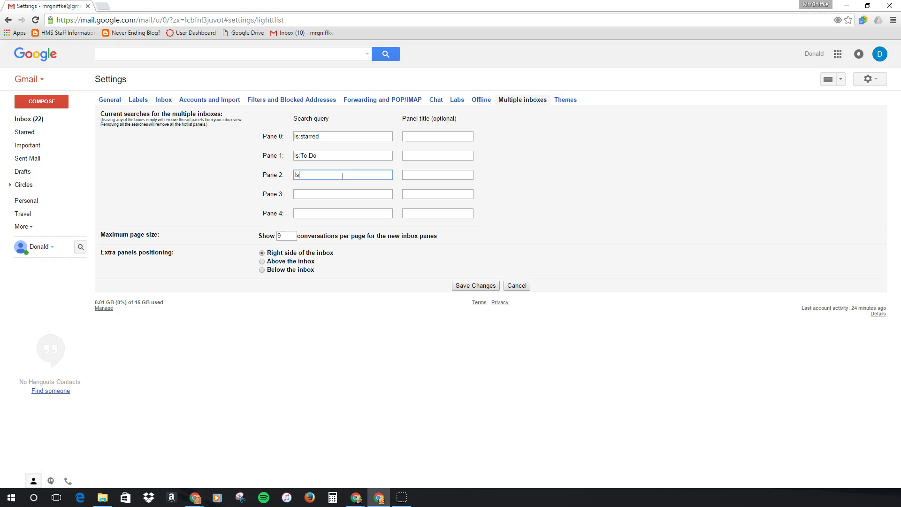
type(":Important")
Title Panes 0, 1 and 2 "Starred", "To Do" and "Important", and save the changes.
left_click(421, 136)
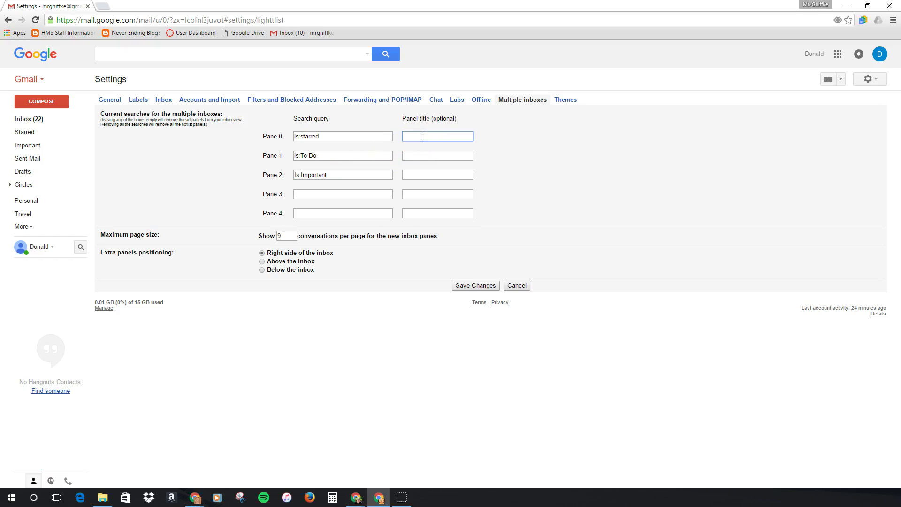
left_click(428, 137)
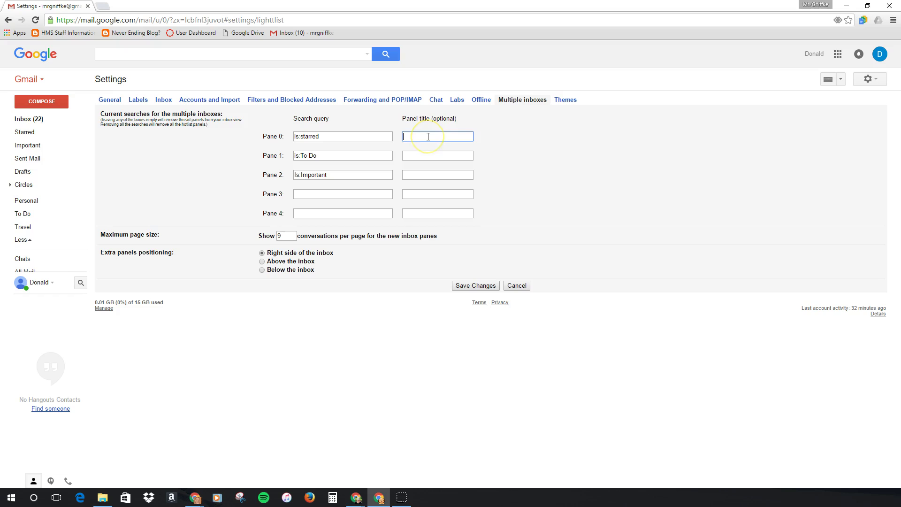
type("Starred")
key("Tab")
key("Tab")
type("To Do")
key("Tab")
key("Tab")
type("Imop")
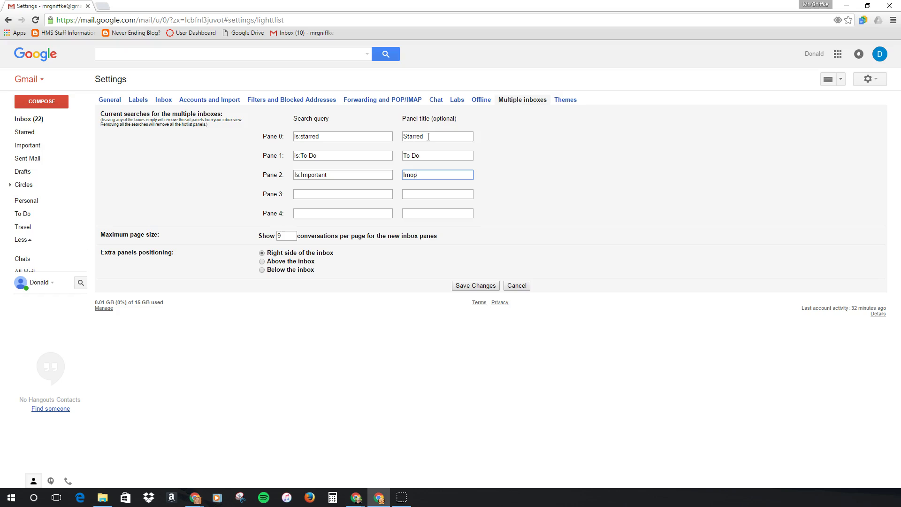
key("BackSpace")
key("BackSpace")
type("portant")
left_click(467, 286)
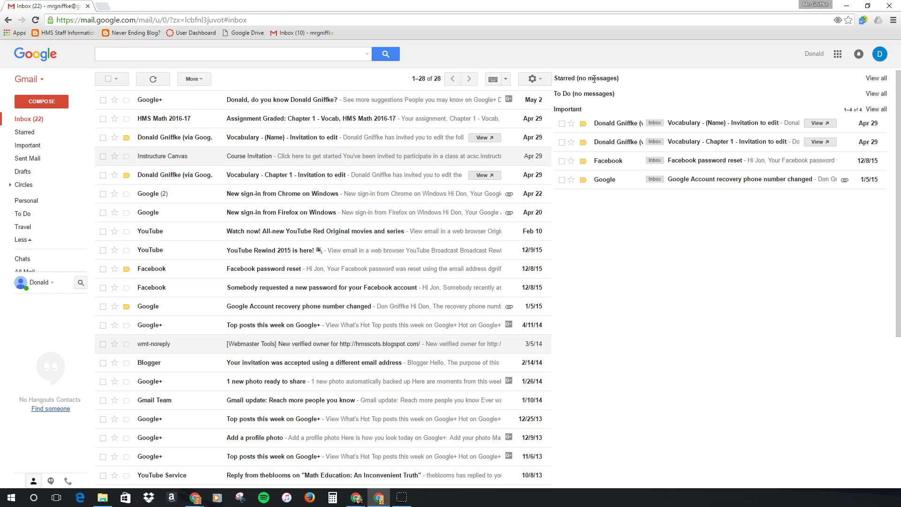
Star the May 2 Google+ message and the HMS Math 2016-17 message, and reload the inbox.
left_click(114, 100)
left_click(115, 119)
key("F5")
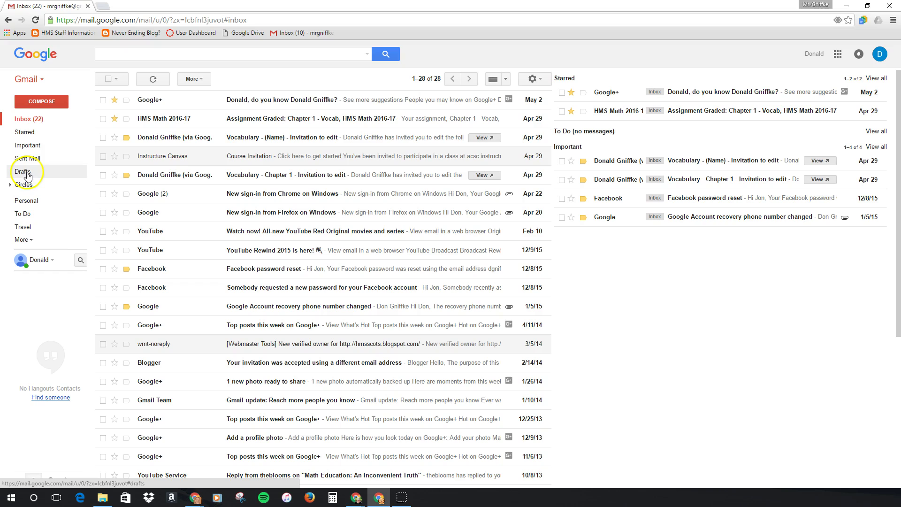
Apply the To Do label to the "New sign-in from Firefox on Windows" message.
left_click(28, 239)
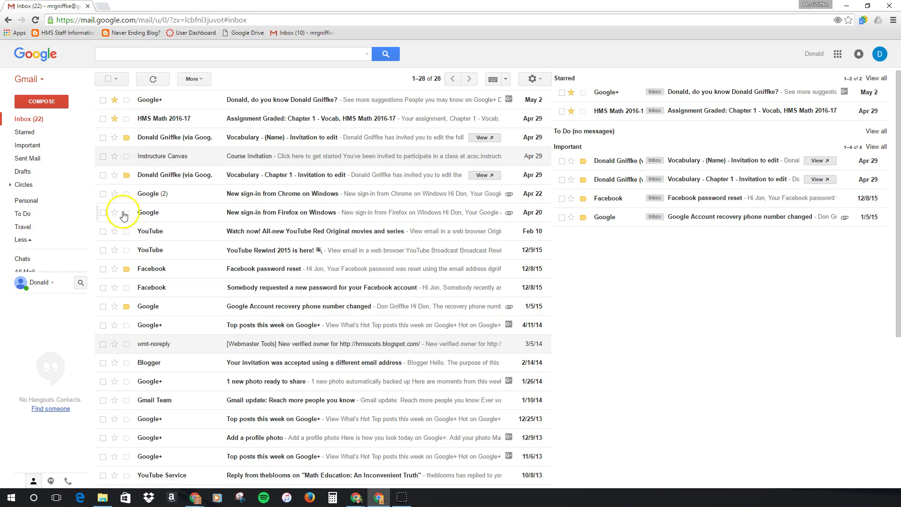
left_click(103, 213)
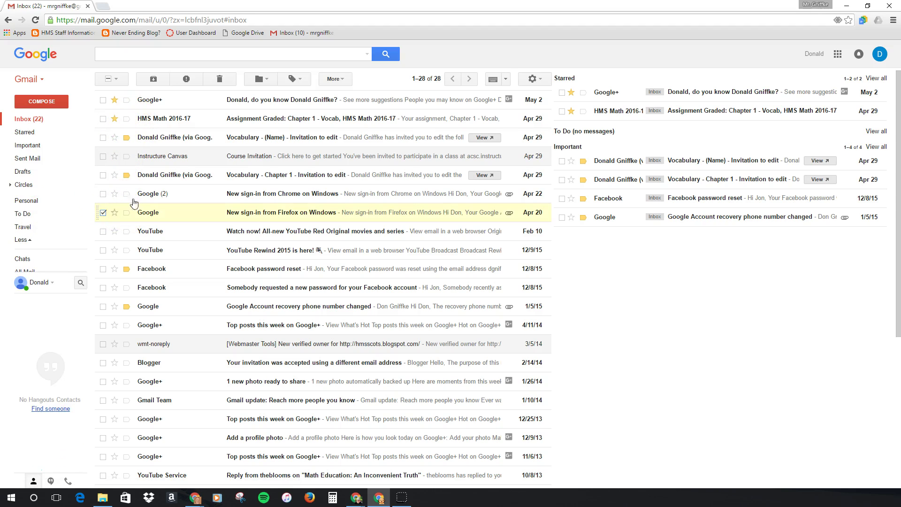
left_click(292, 79)
left_click(292, 107)
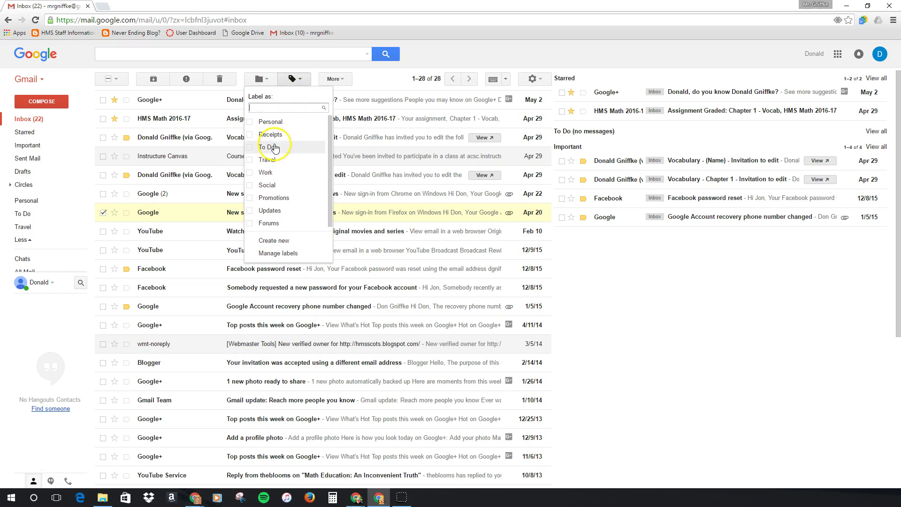
left_click(271, 147)
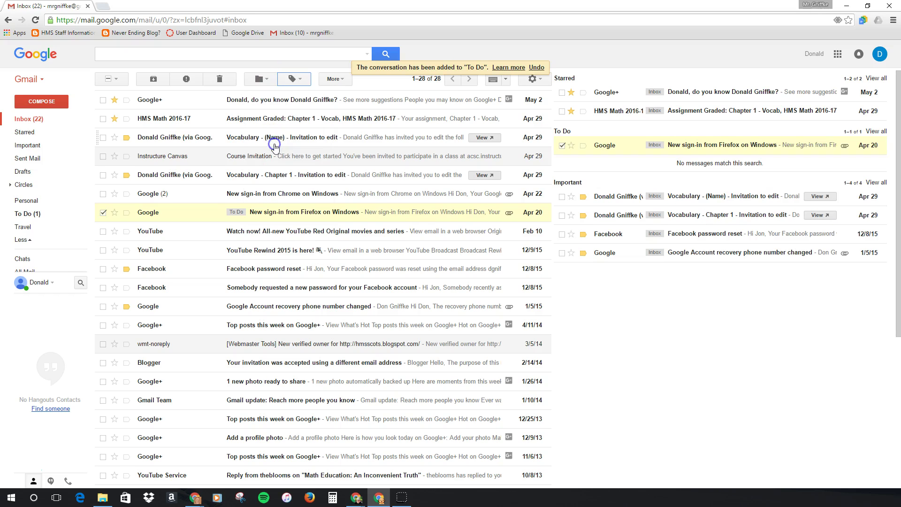
left_click(563, 163)
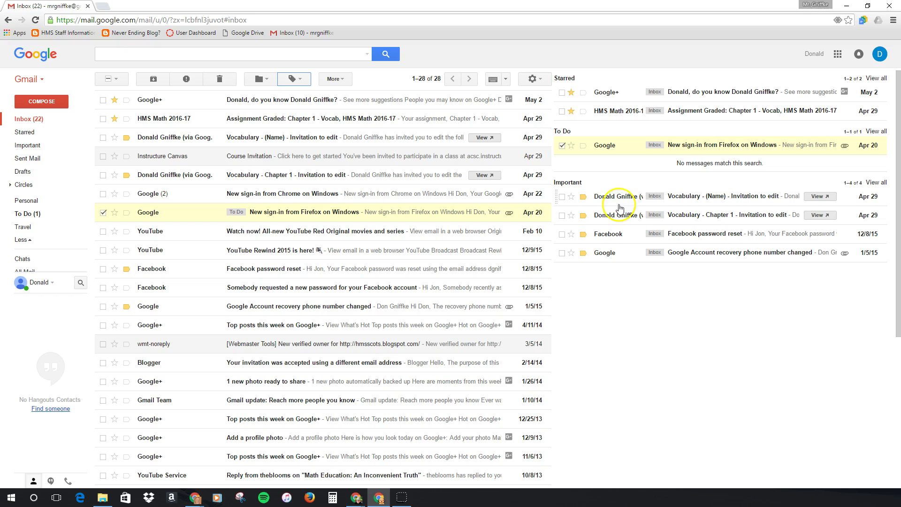
Unstar the HMS Math 2016-17 message and mark the "Vocabulary - (Name)" invitation as not important, reloading the inbox after each change.
left_click(570, 111)
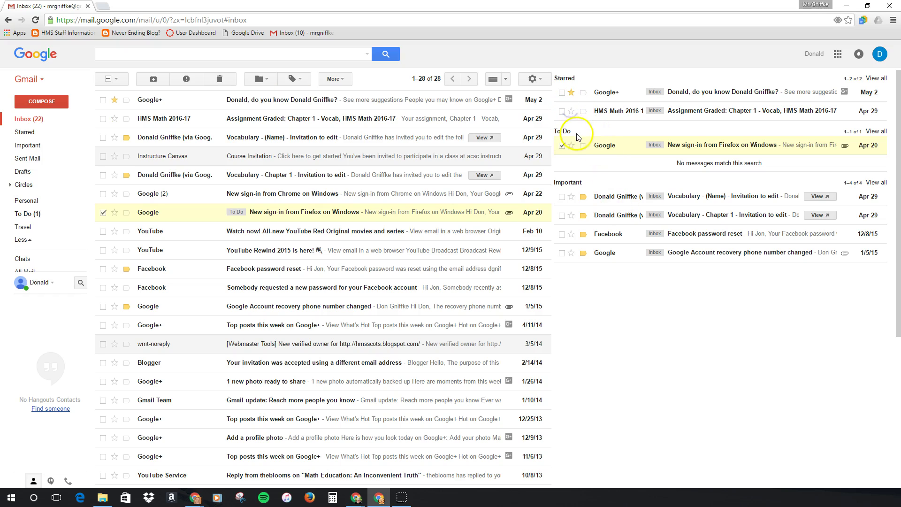
key("F5")
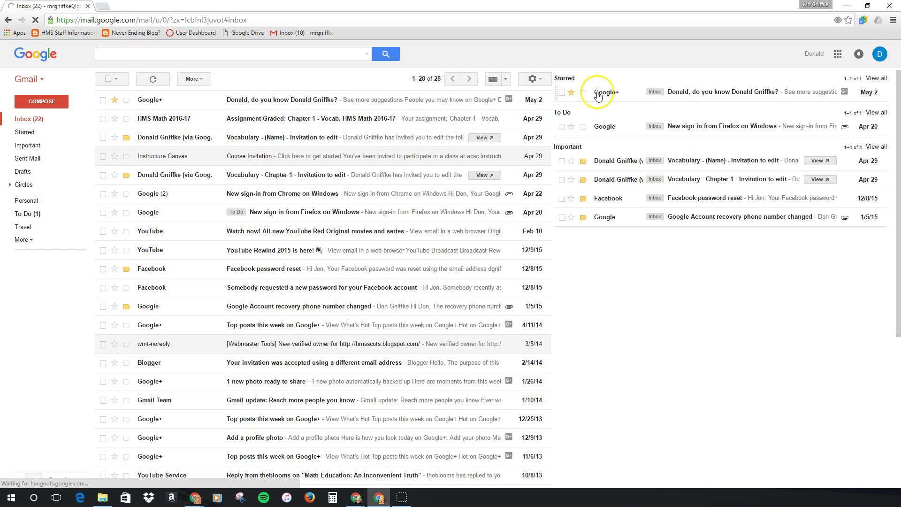
left_click(583, 162)
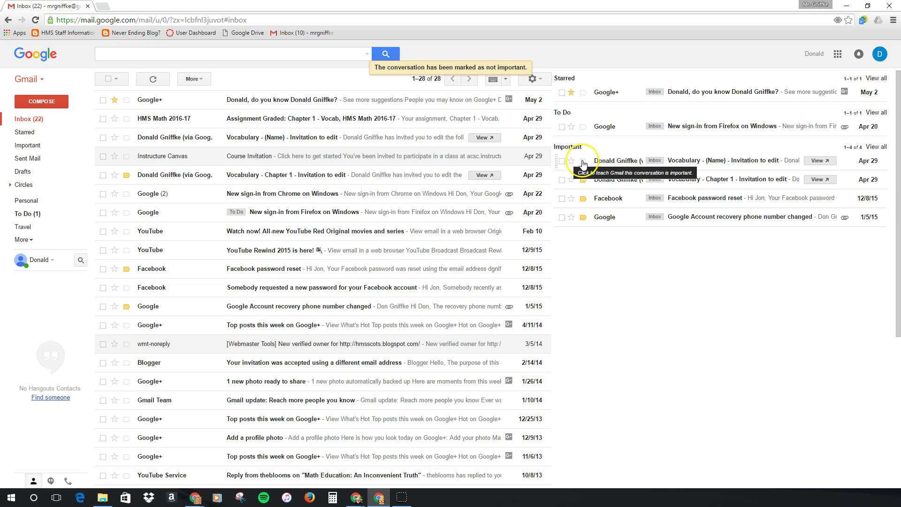
left_click(606, 196)
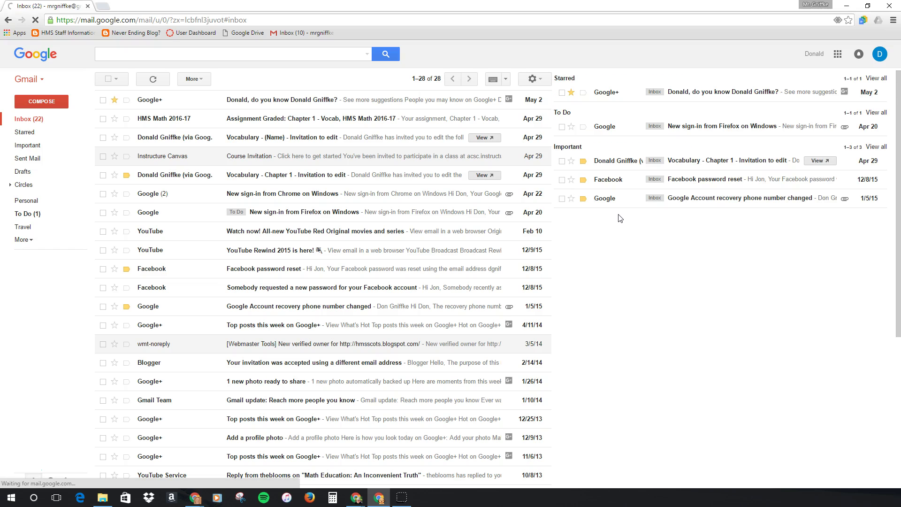
Open the "New sign-in from Firefox on Windows" message in the To Do pane and remove its To Do label.
left_click(675, 127)
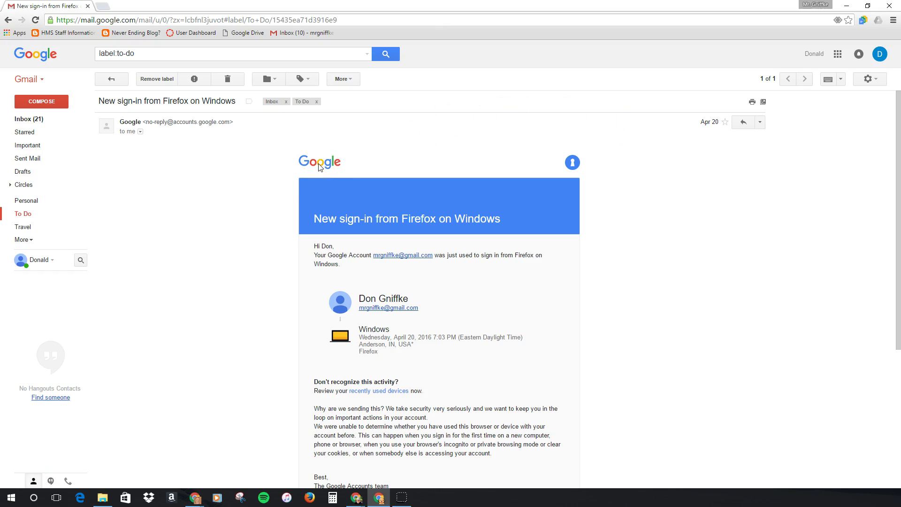
left_click(157, 79)
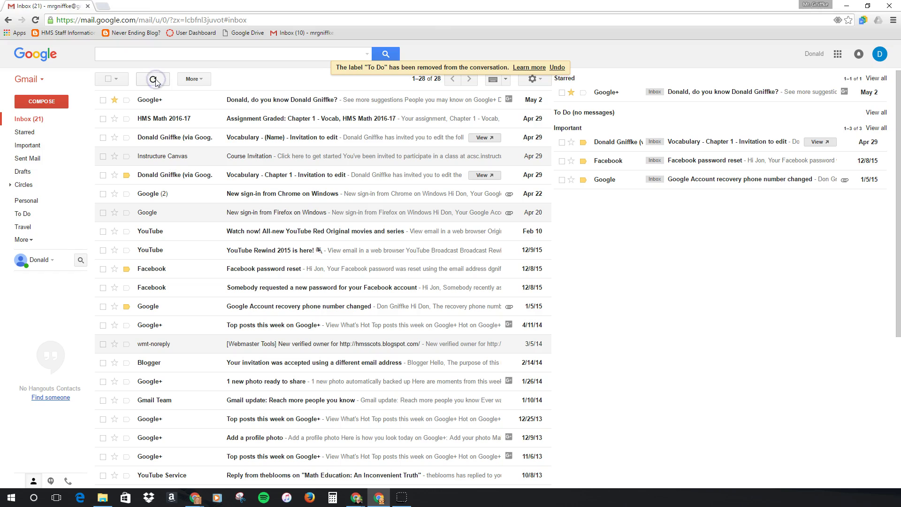